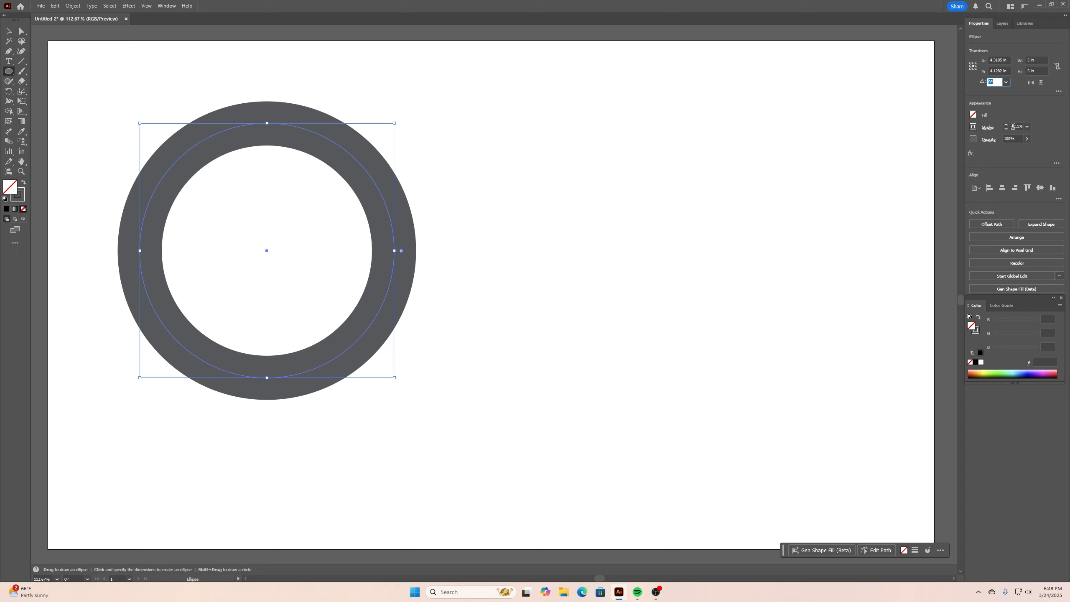
- Set the stroke weight of the gray circle to 60 pt
left_click(1006, 123)
left_click(1015, 126)
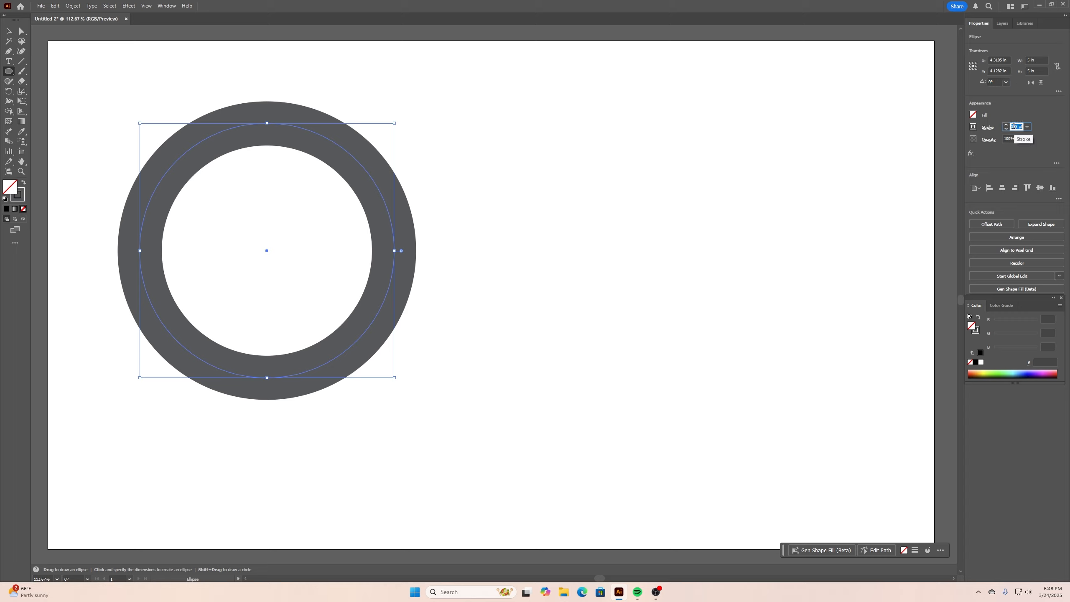
type("60")
key("Return")
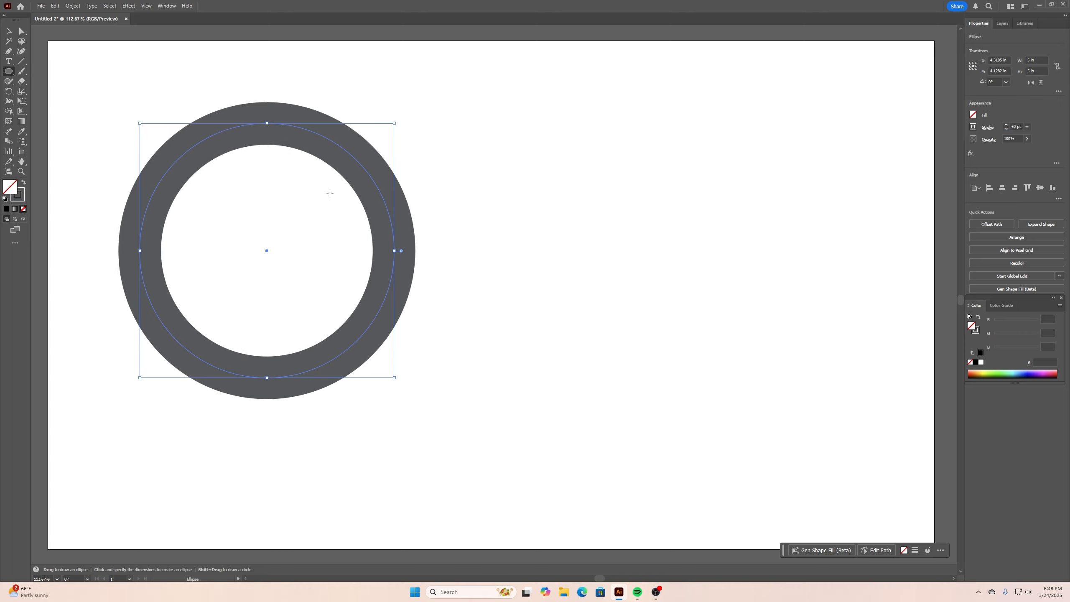
- Duplicate the gray ring to its right and set the copy's stroke to none
left_click(8, 31)
left_click(499, 168)
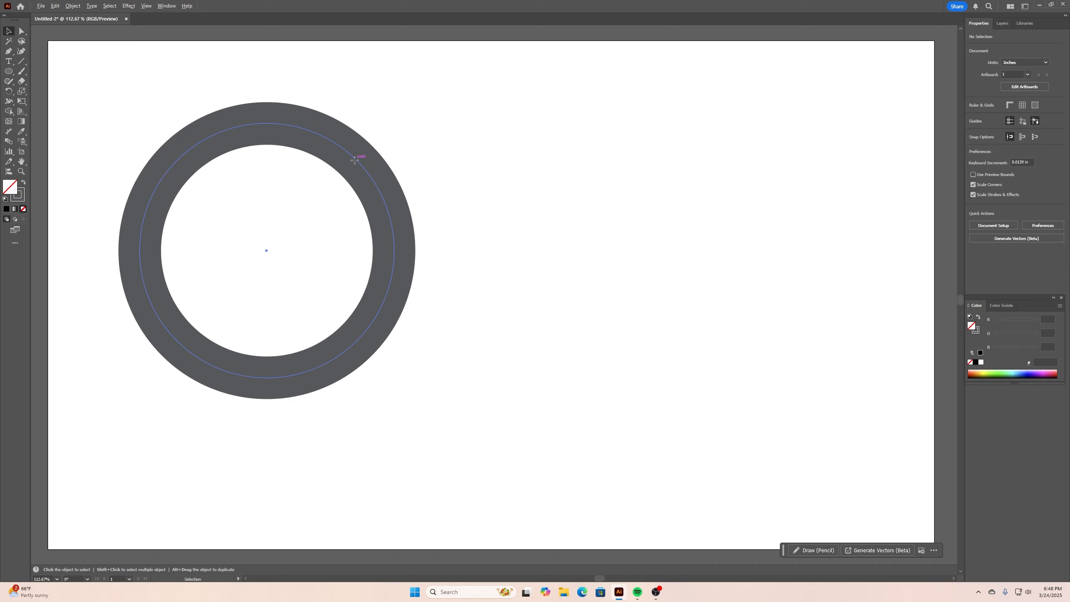
left_click_drag(354, 162, 728, 163)
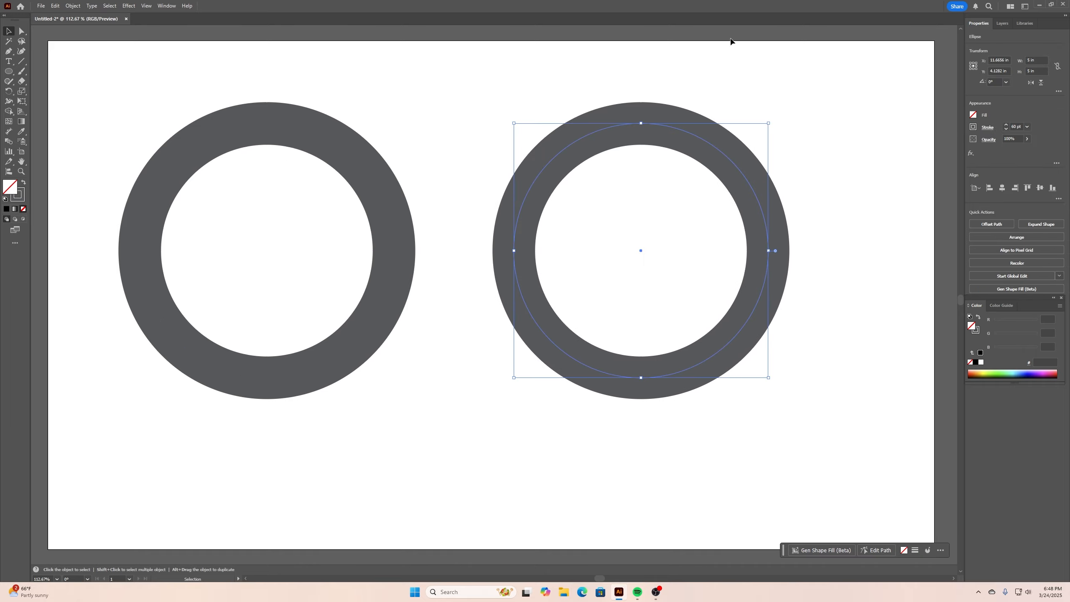
left_click(986, 128)
left_click(973, 126)
left_click(883, 156)
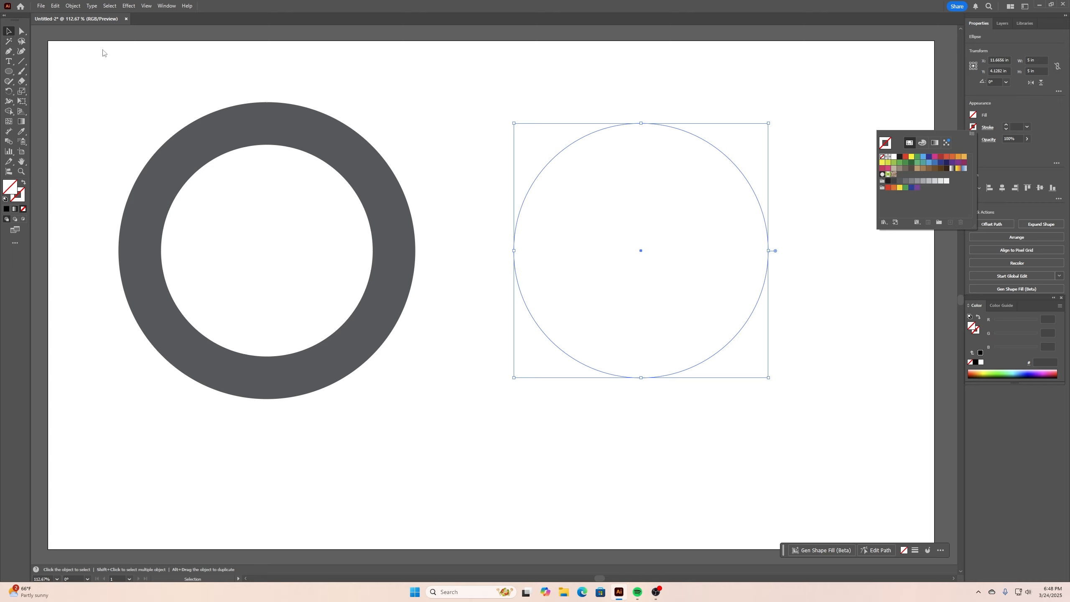
- Add center-aligned type on the path of the unstroked circle reading "TEXT GOES HERE"
left_click(9, 62)
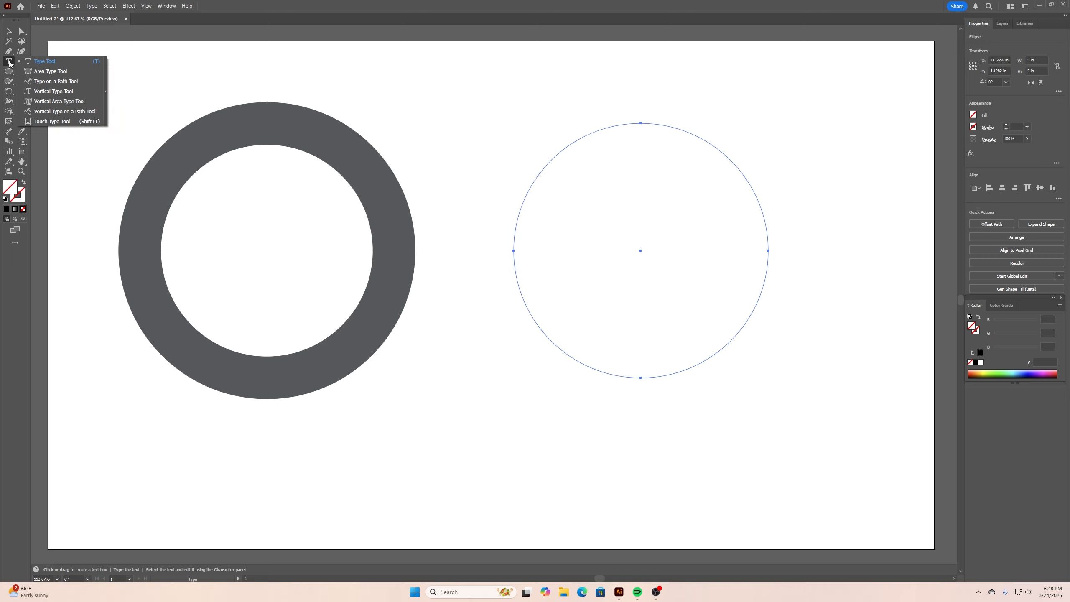
left_click(46, 82)
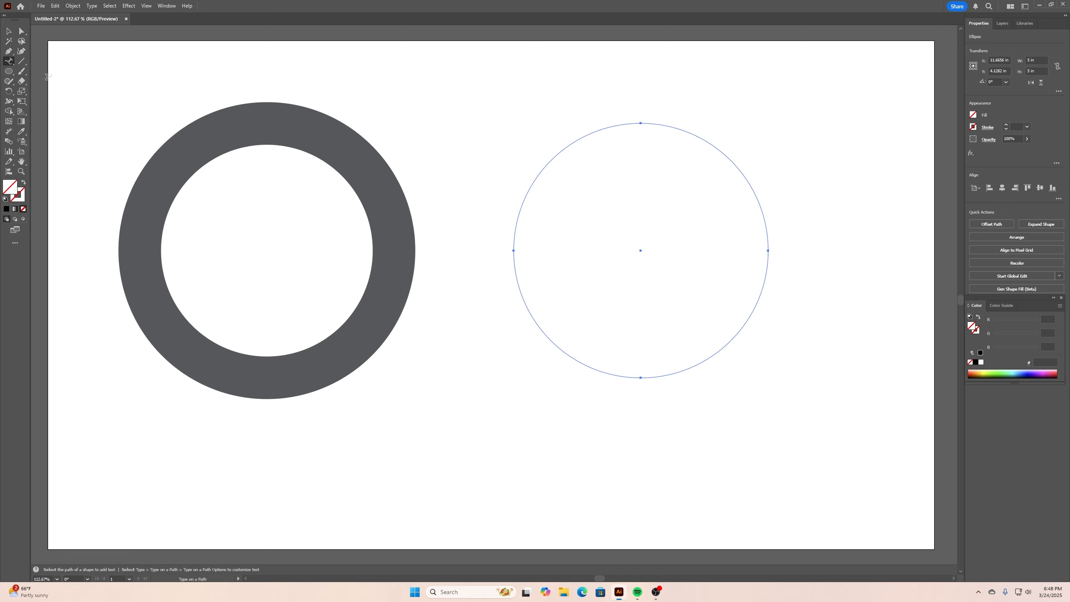
left_click(611, 125)
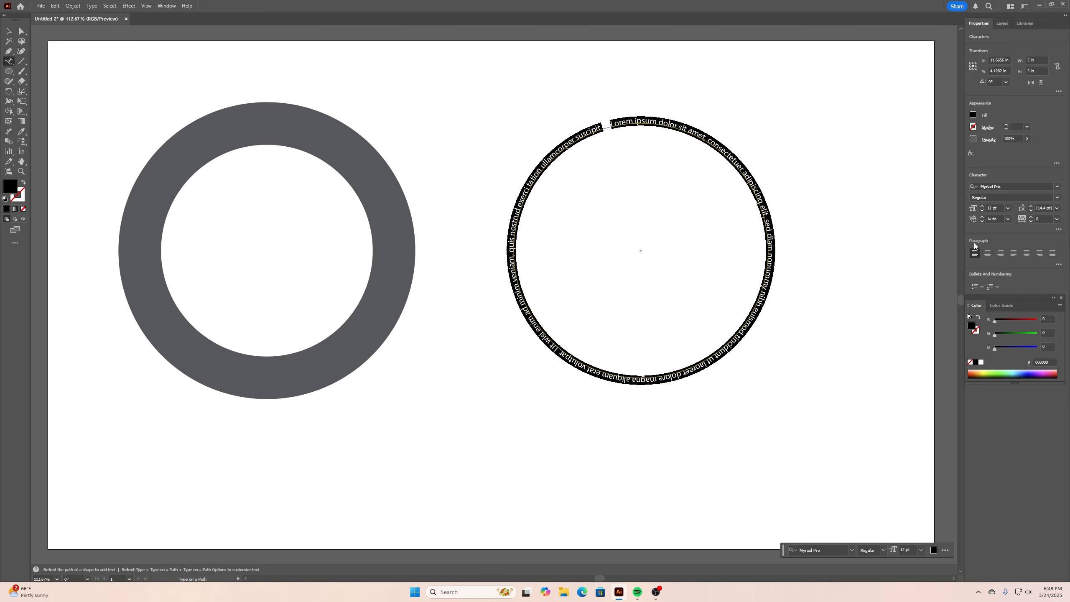
left_click(987, 254)
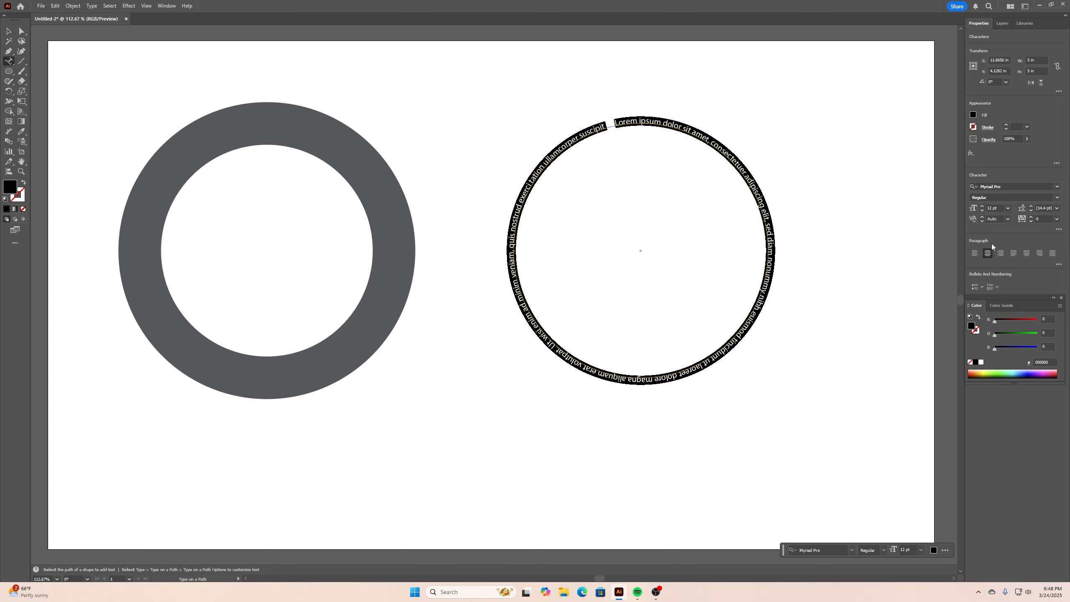
type("TEXT G")
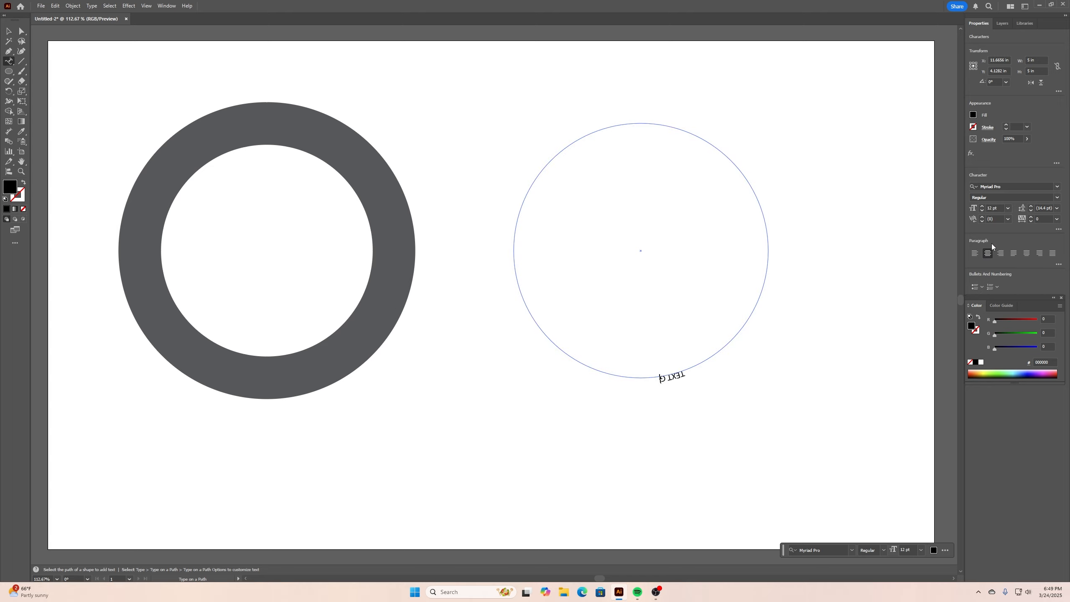
type("OES HERE")
key("Escape")
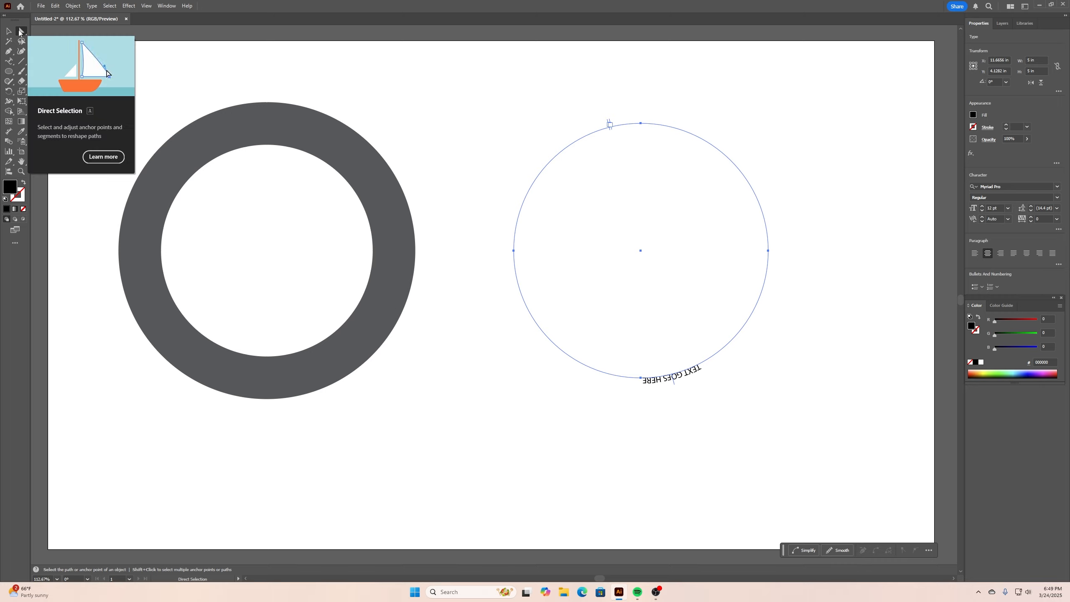
- Slide the path text to the top center of its circle and enlarge it to 49 pt
left_click_drag(679, 386, 641, 90)
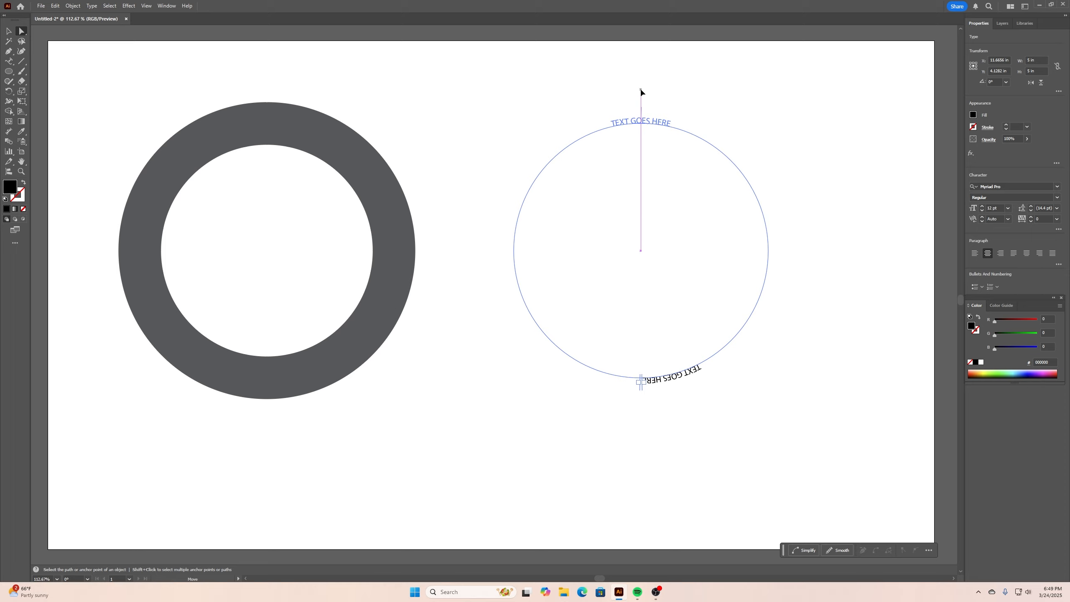
left_click_drag(640, 89, 641, 90)
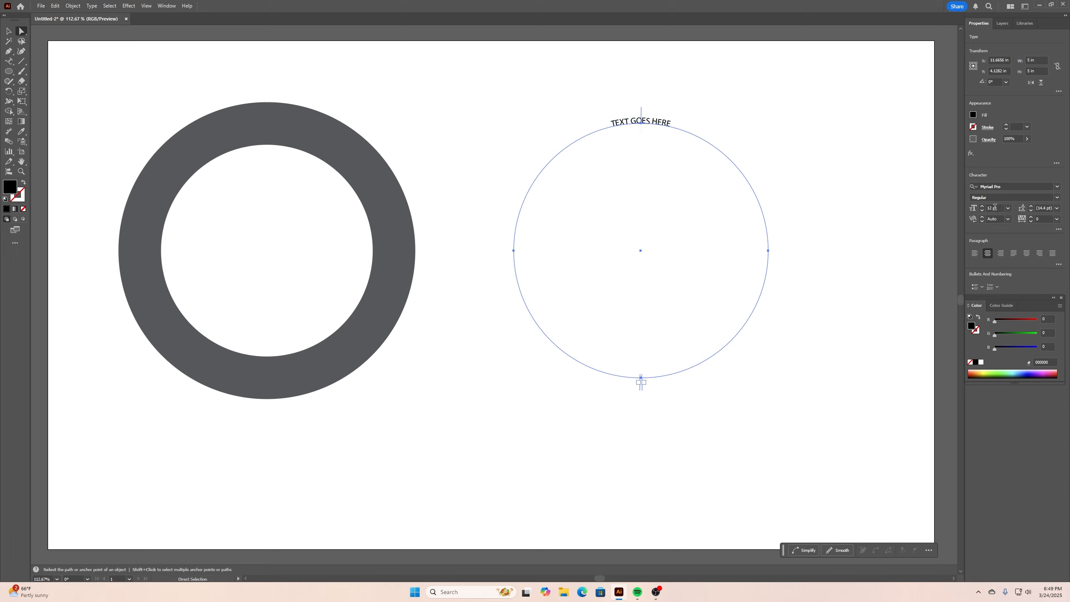
left_click_drag(983, 206, 983, 210)
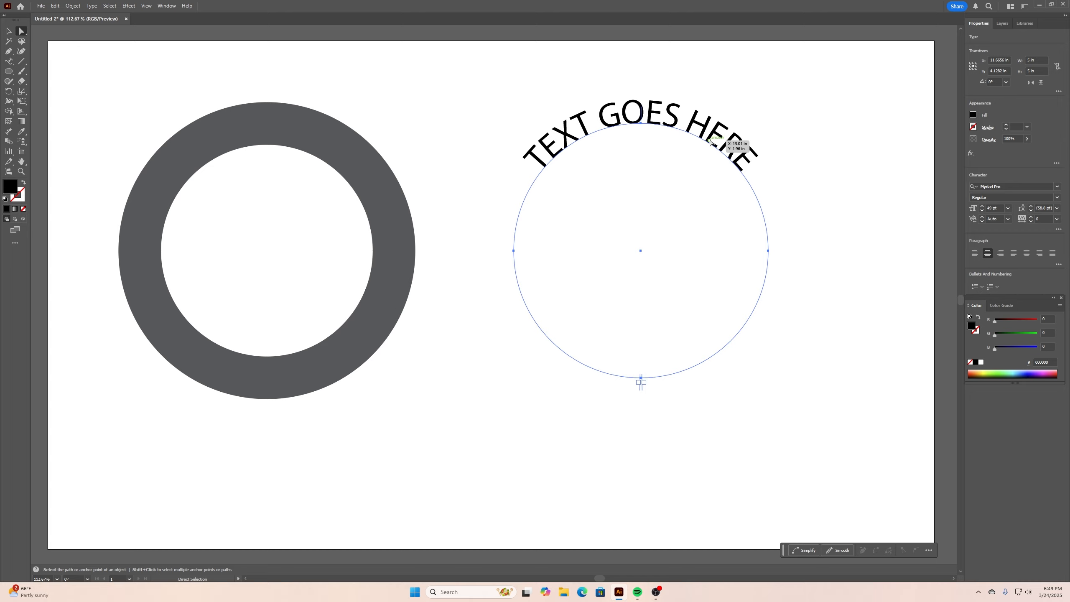
mouse_move(710, 143)
left_mouse_down()
mouse_move(336, 154)
mouse_move(743, 144)
mouse_move(719, 152)
left_mouse_up()
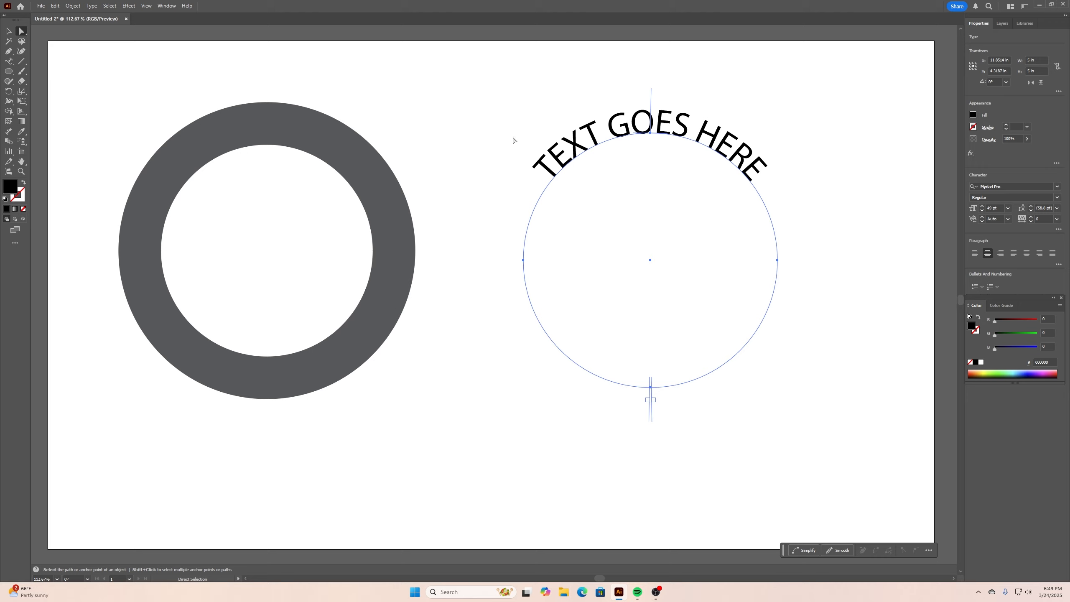
- Set the path text's Align to Path option to Center
left_click(8, 61)
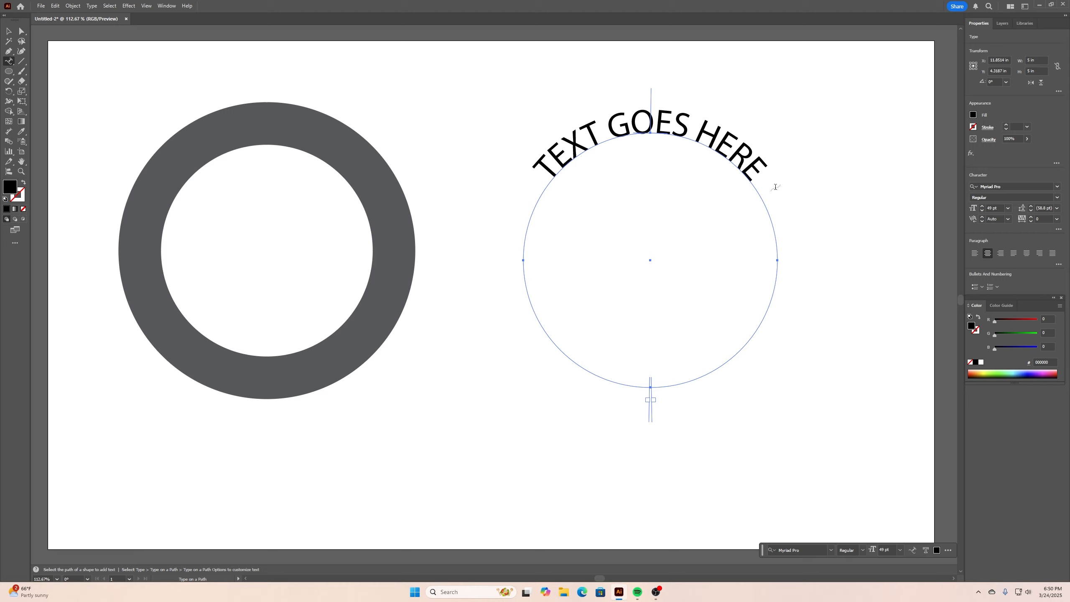
left_click_drag(763, 556, 632, 484)
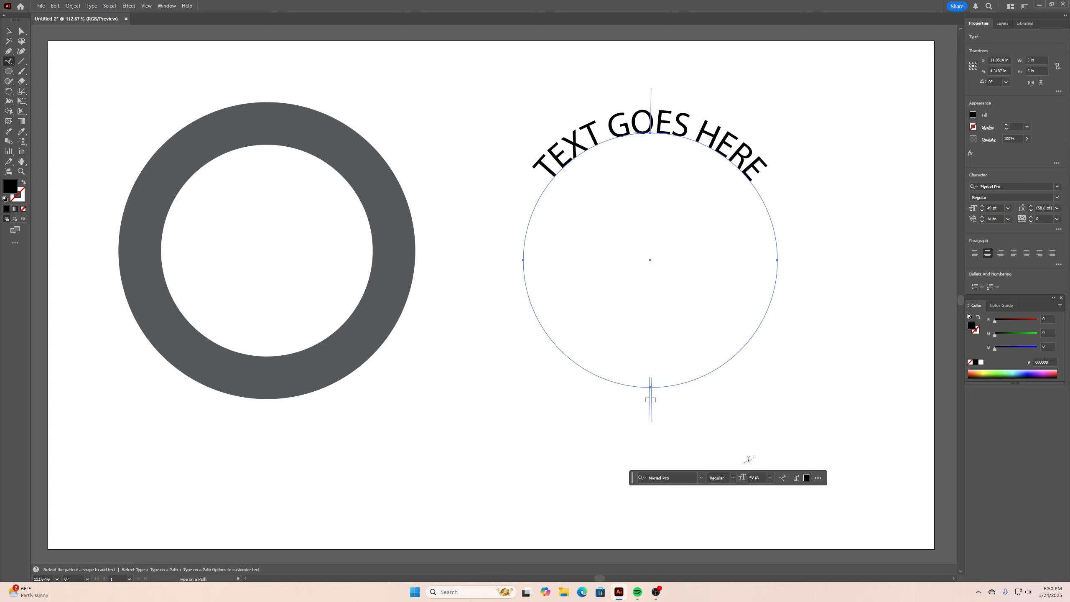
left_click(783, 479)
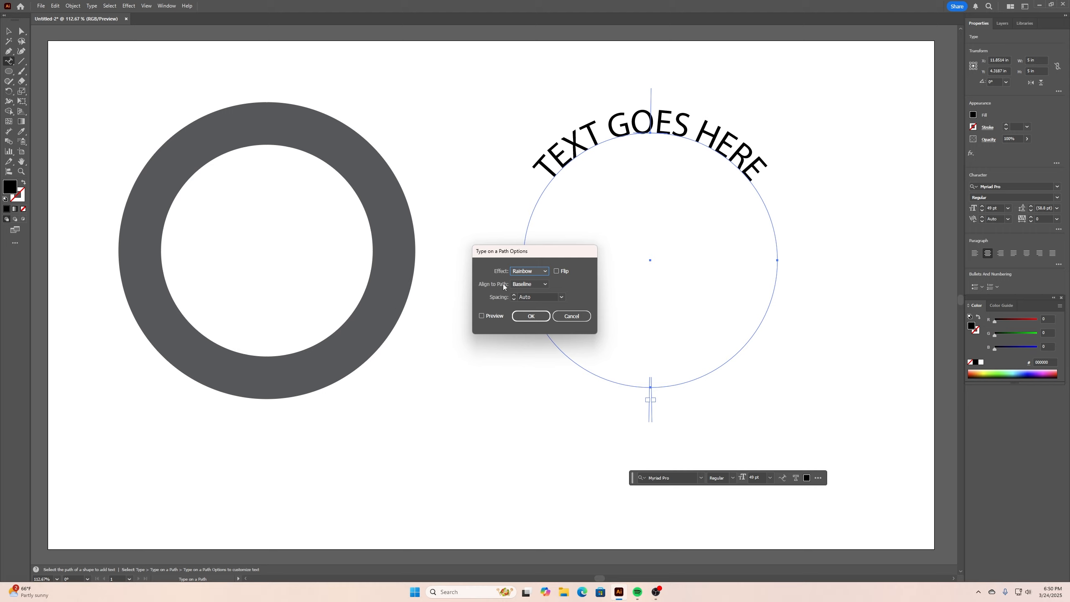
left_click(544, 284)
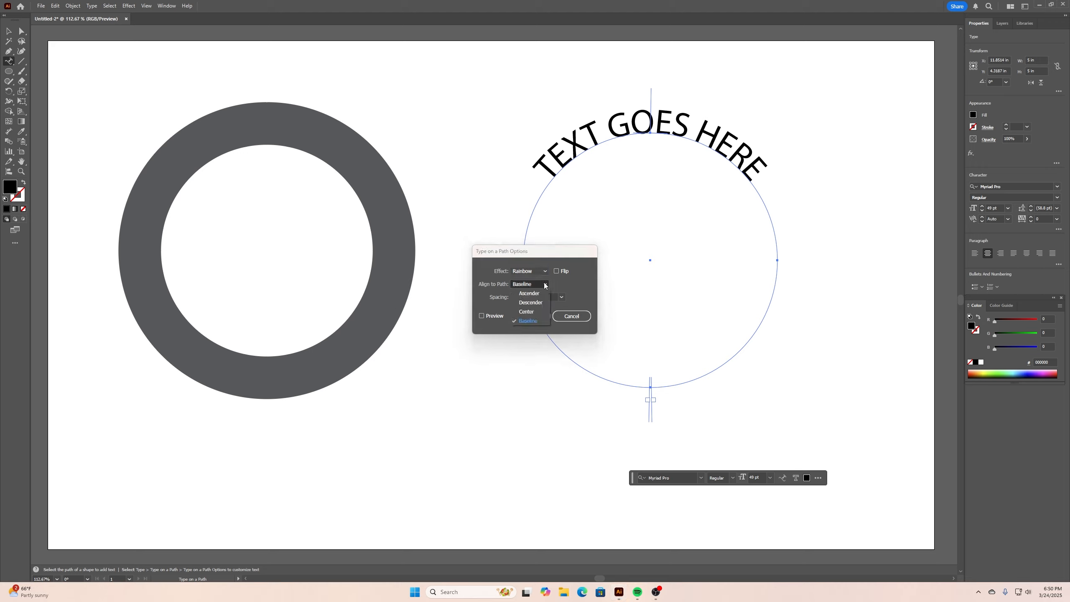
left_click(528, 312)
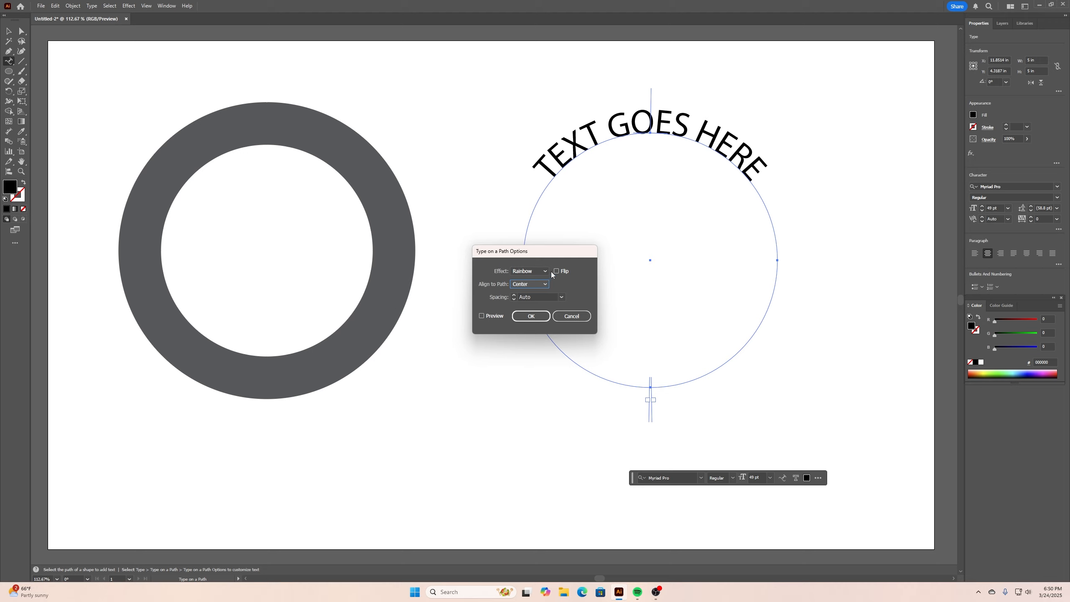
left_click(538, 319)
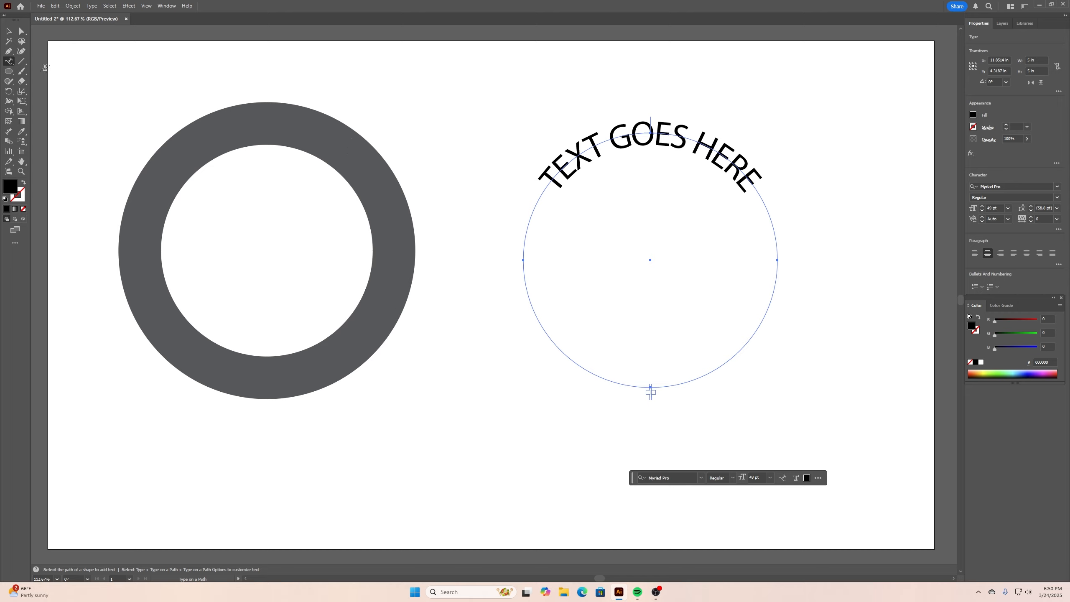
- Change the font of all the path text to CCRegeneration and set its tracking to 50
left_click(753, 182)
key("ctrl+a")
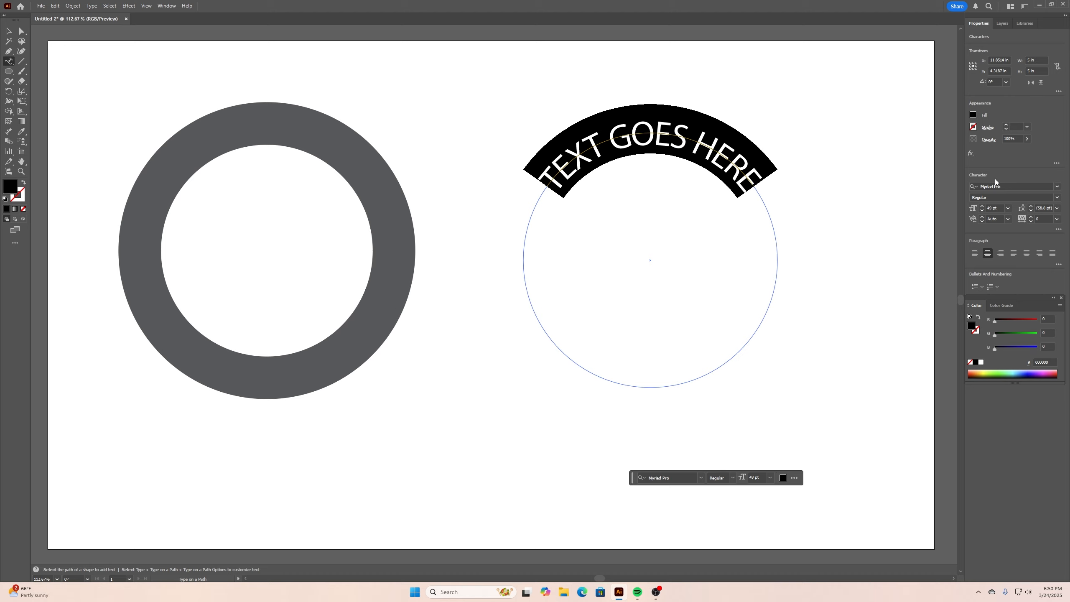
left_click(1057, 197)
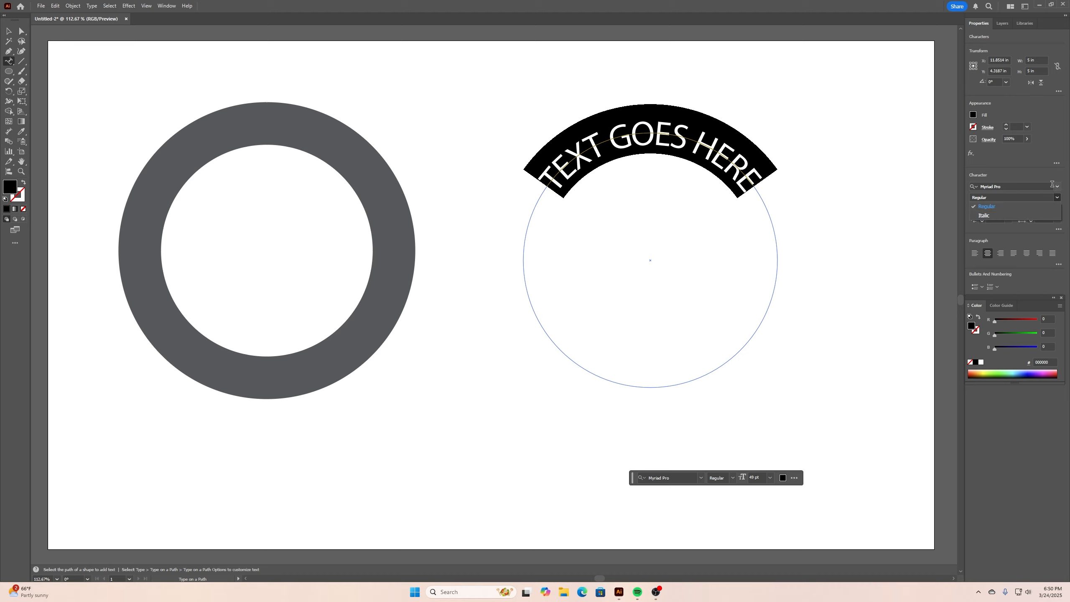
left_click(1056, 187)
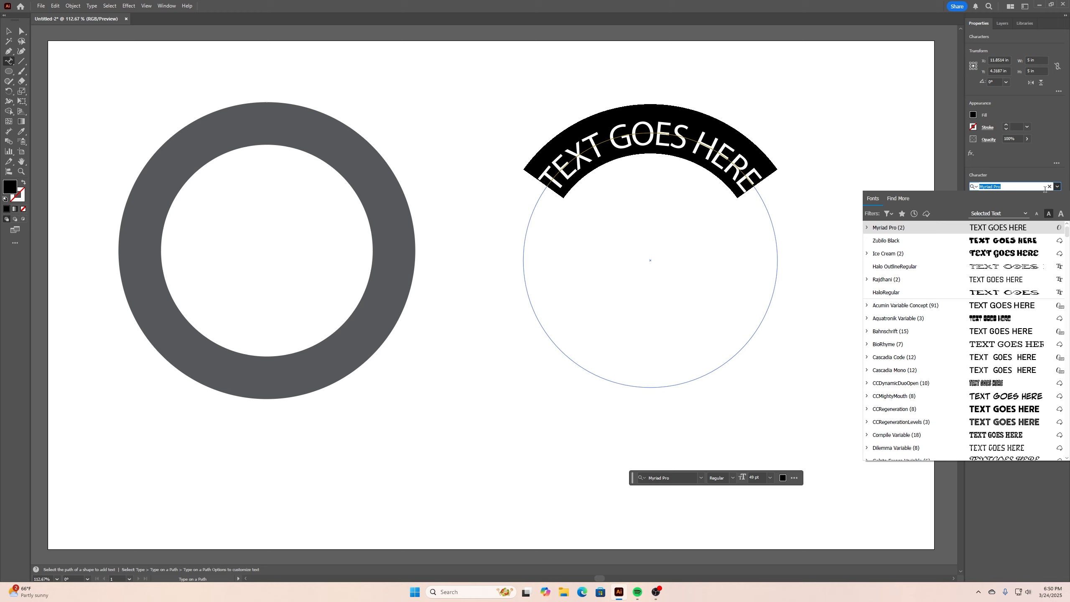
left_click(983, 405)
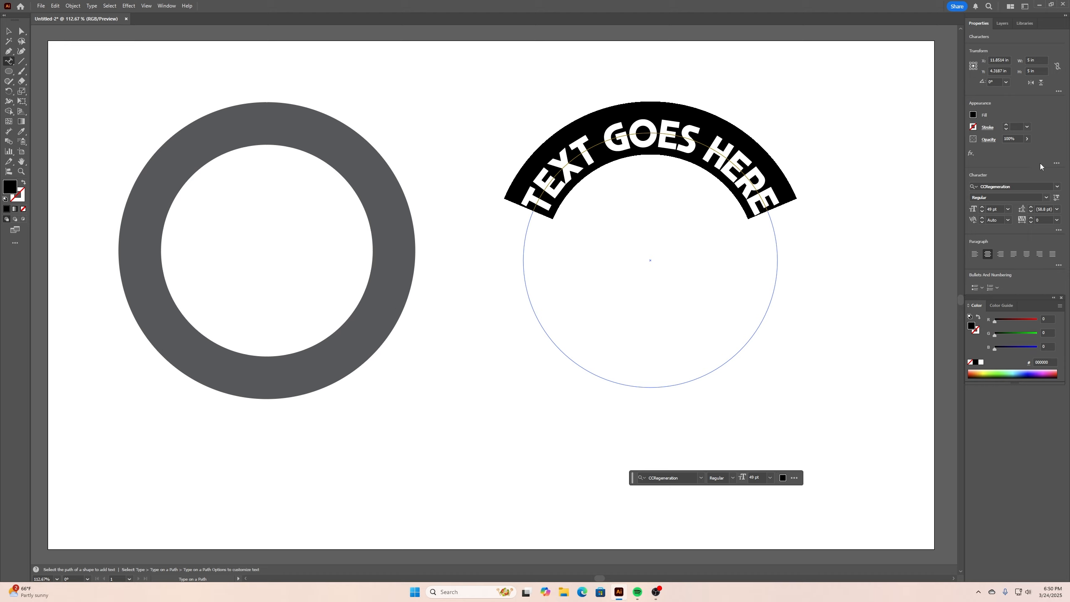
left_click(1057, 219)
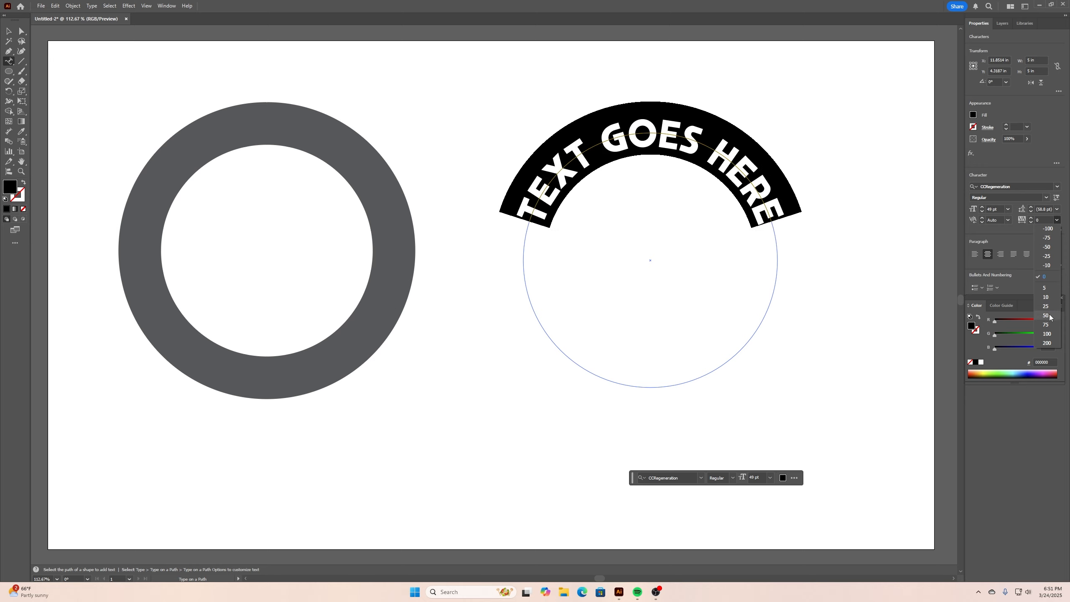
left_click(1045, 315)
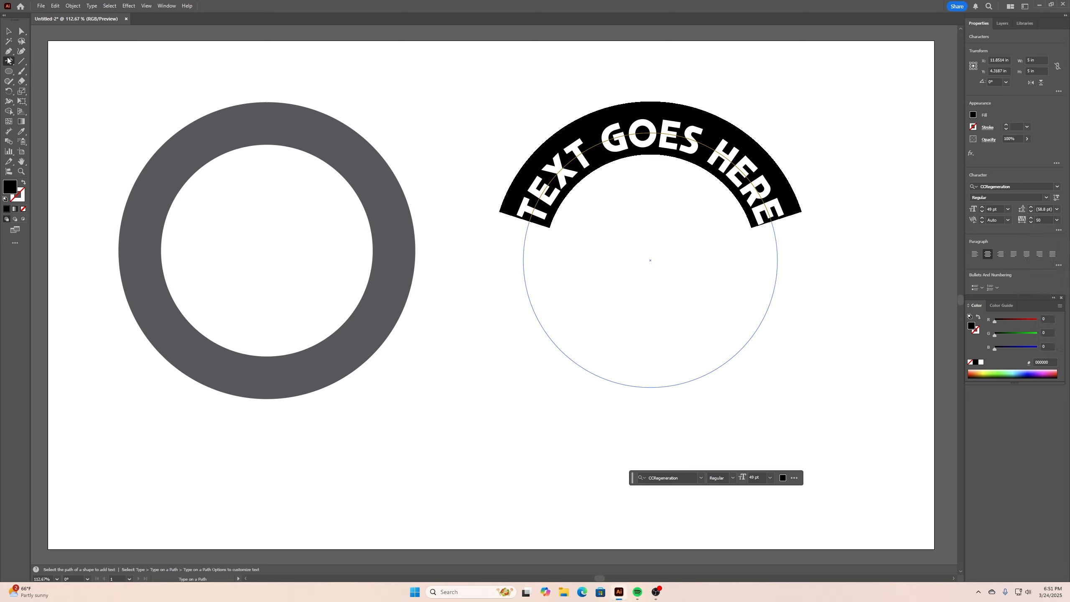
- Position the circular text over the gray ring and keep a duplicate of it to the right of the ring
left_click(8, 32)
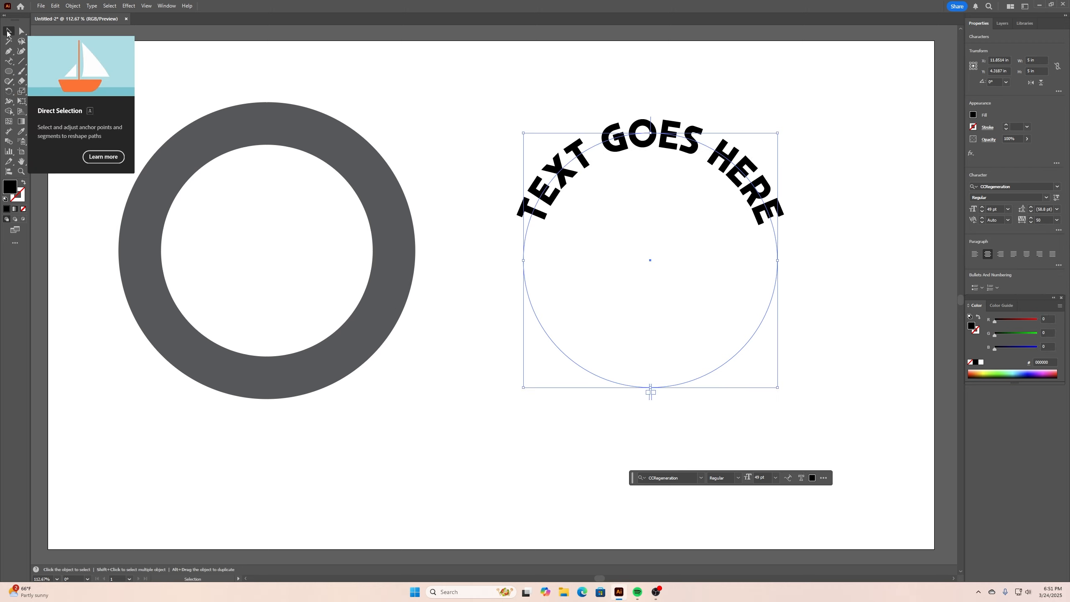
left_click(504, 124)
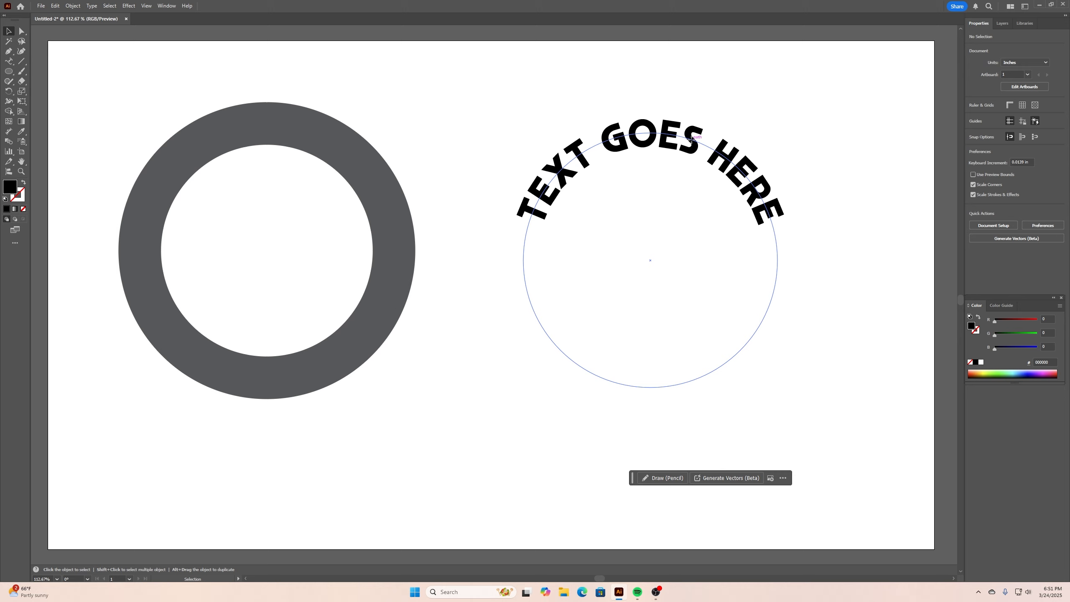
left_click_drag(688, 143, 746, 148)
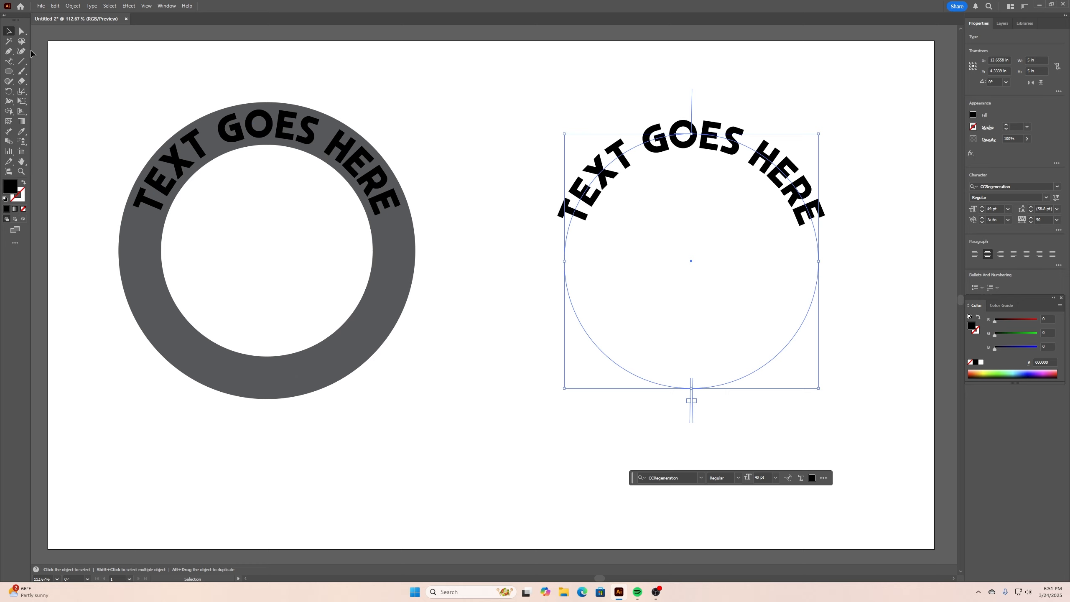
- Replace the wording of the duplicate circular text with "MORE TEXT"
left_click(9, 61)
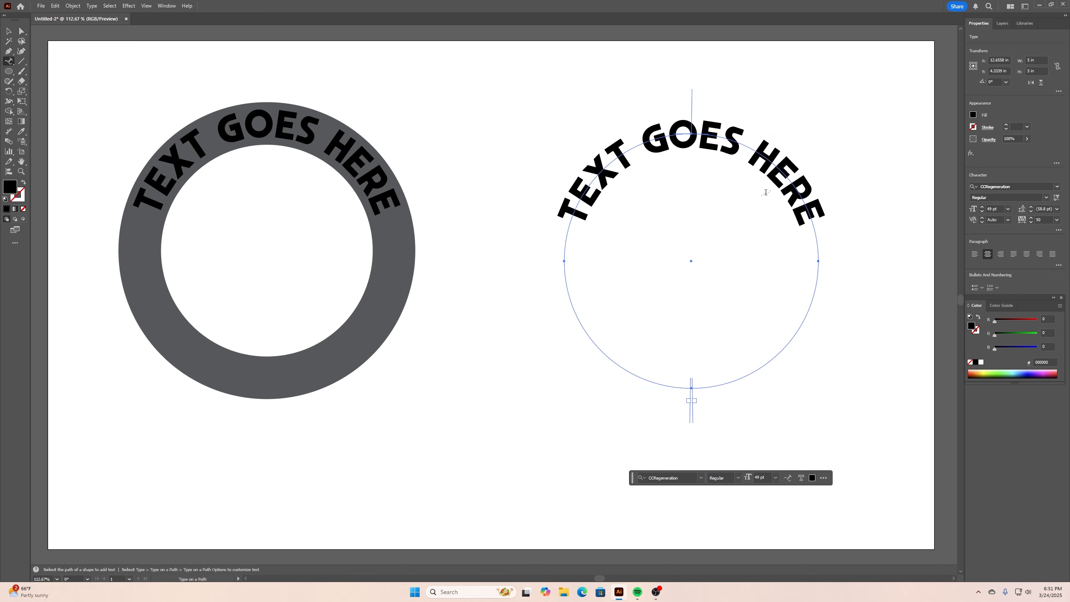
left_click(808, 212)
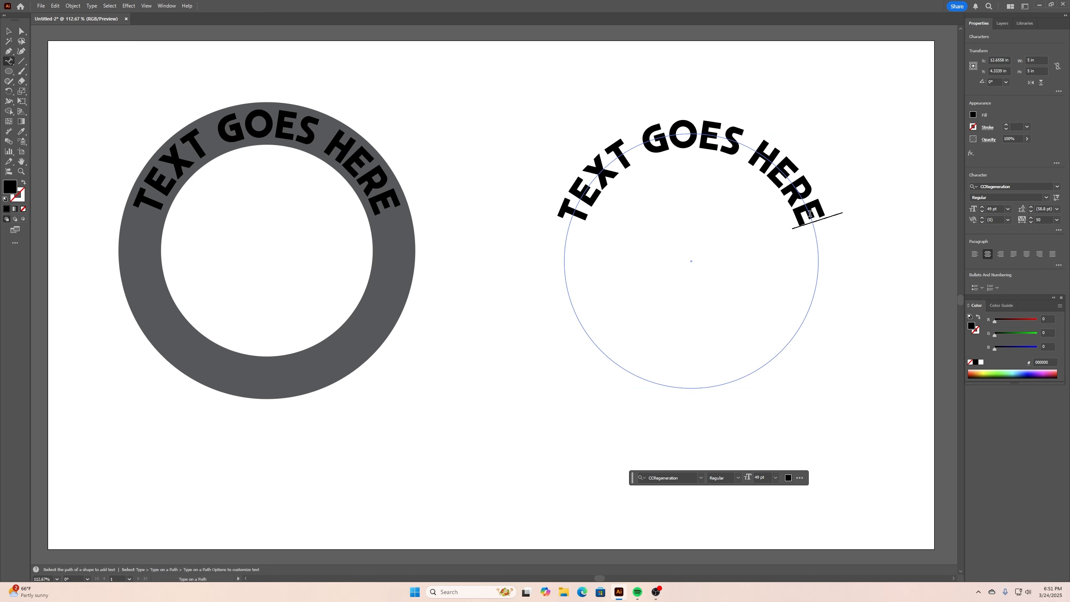
key("ctrl+a")
type("MORE TEXT")
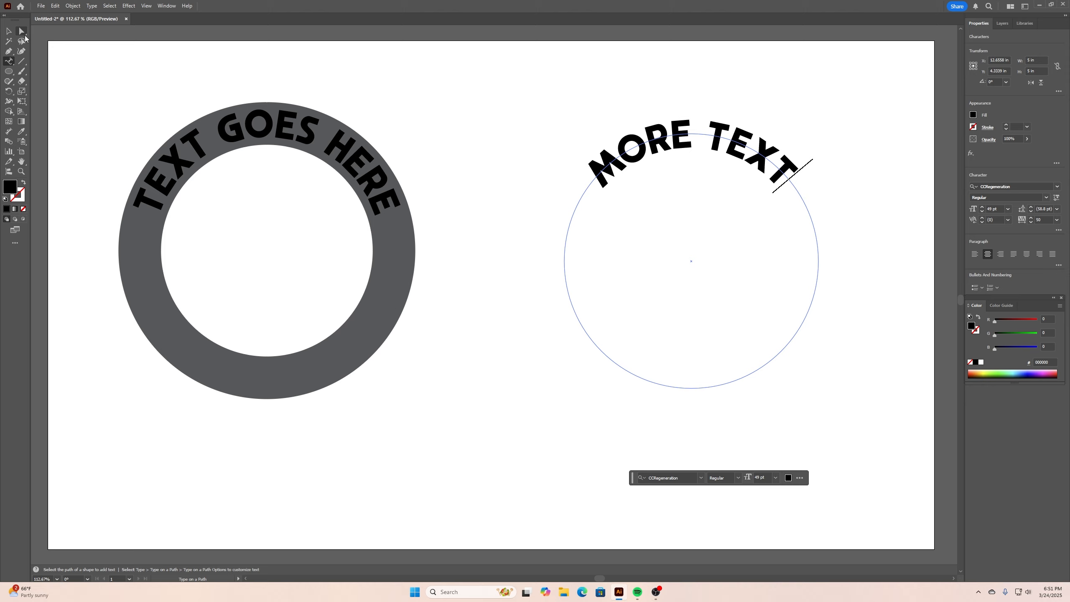
- Flip the "MORE TEXT" path text to the inside of its circle, centered along the bottom and reading upright
left_click(24, 35)
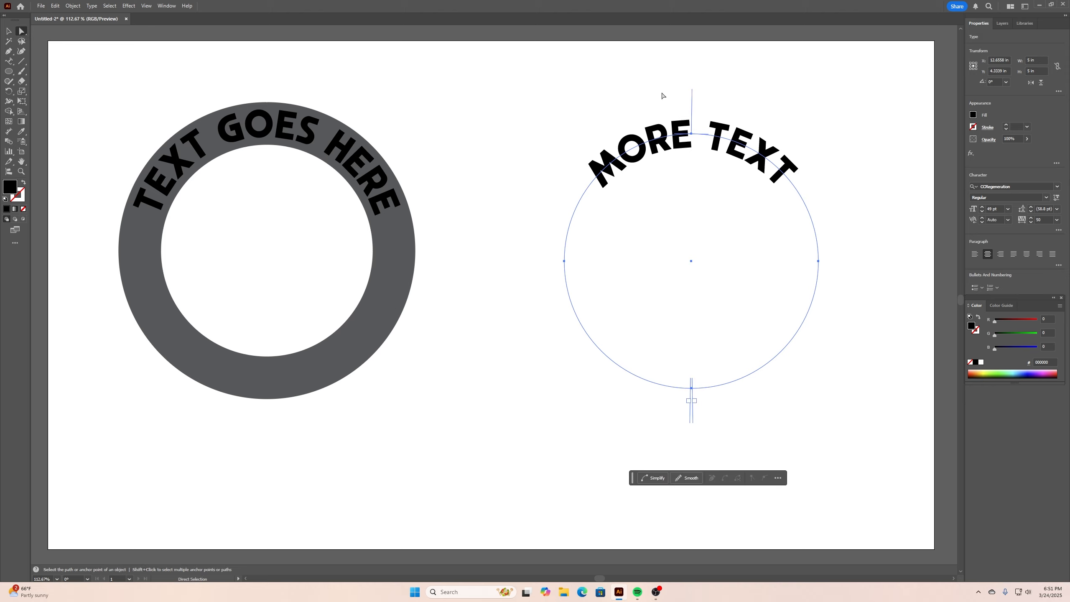
left_click_drag(691, 100, 687, 317)
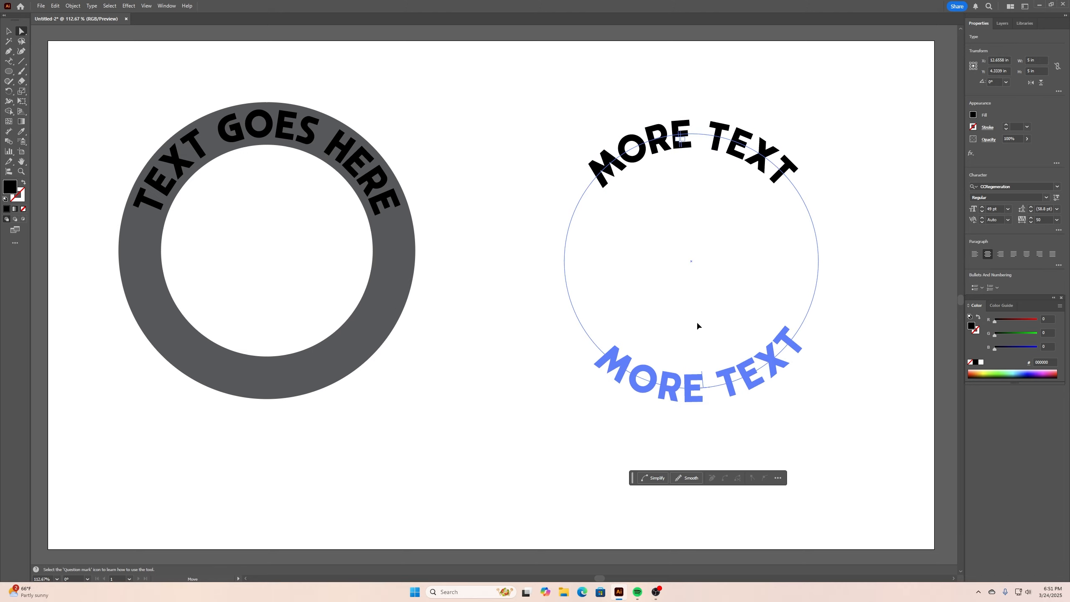
left_click_drag(696, 323, 691, 325)
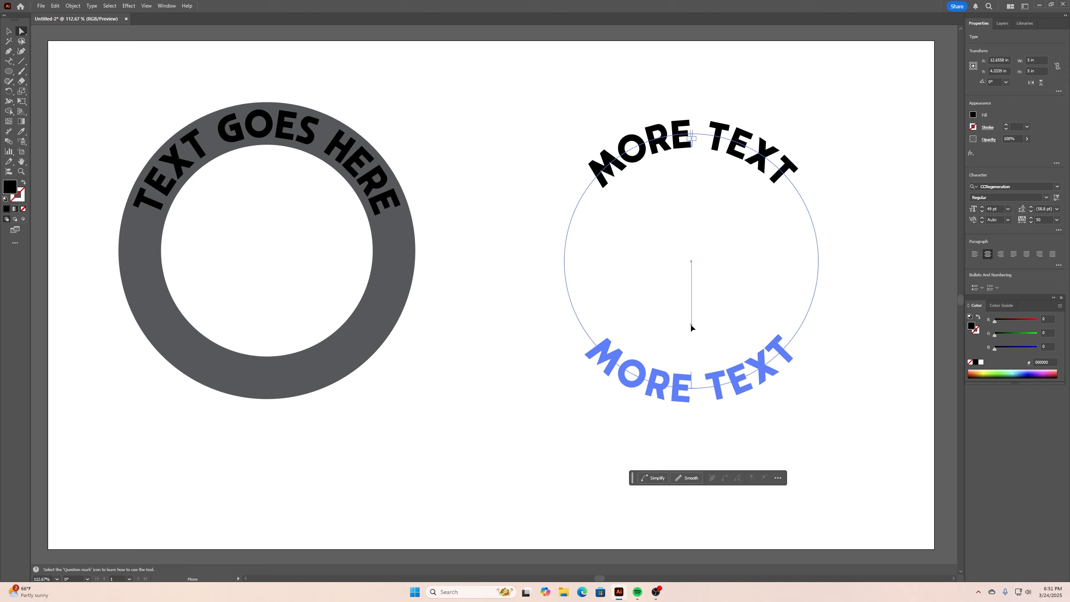
left_click_drag(691, 325, 691, 325)
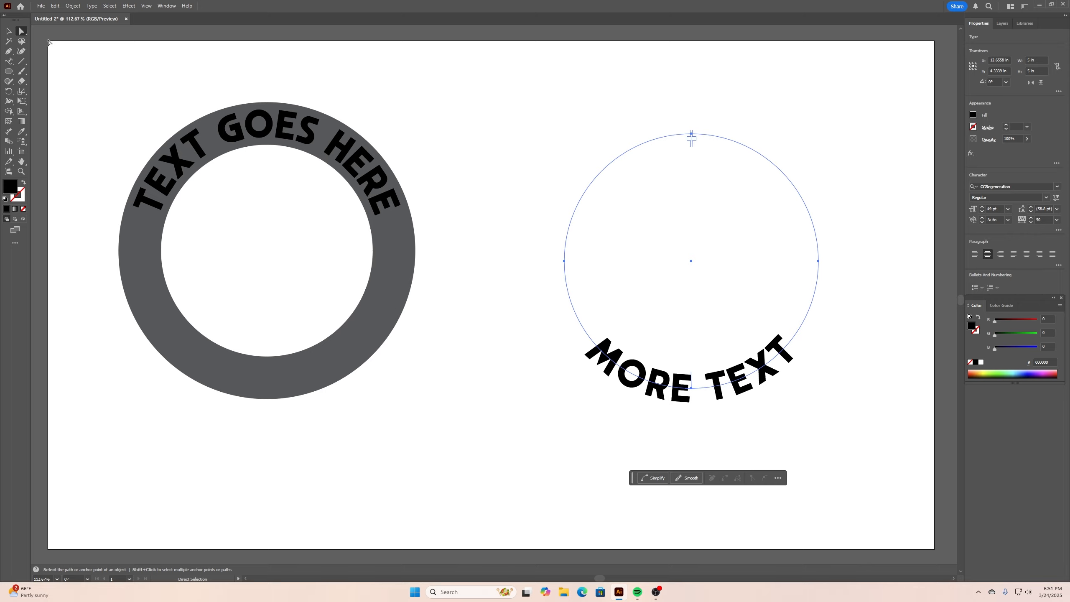
- Align the gray ring and both circular texts to each other by their horizontal and vertical centers
left_click(9, 31)
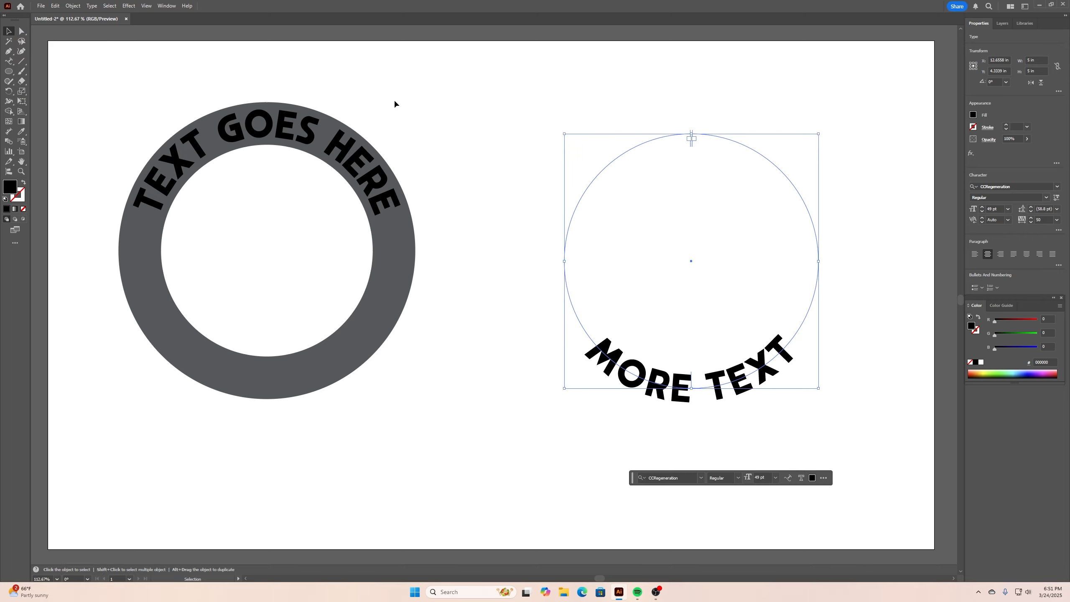
left_click(526, 125)
left_click_drag(850, 406, 137, 103)
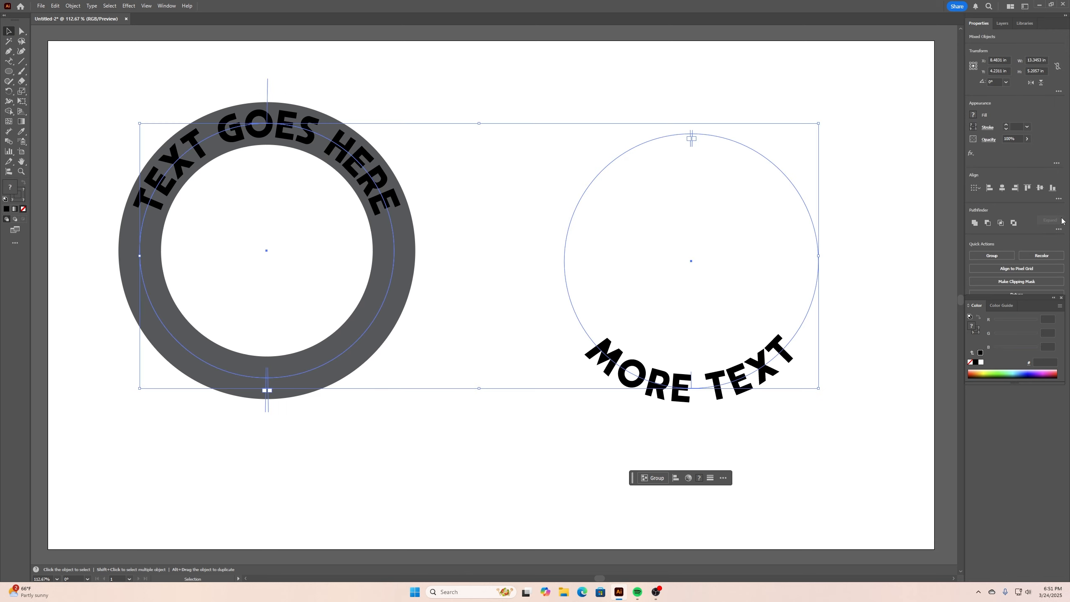
left_click(1002, 188)
left_click(1040, 188)
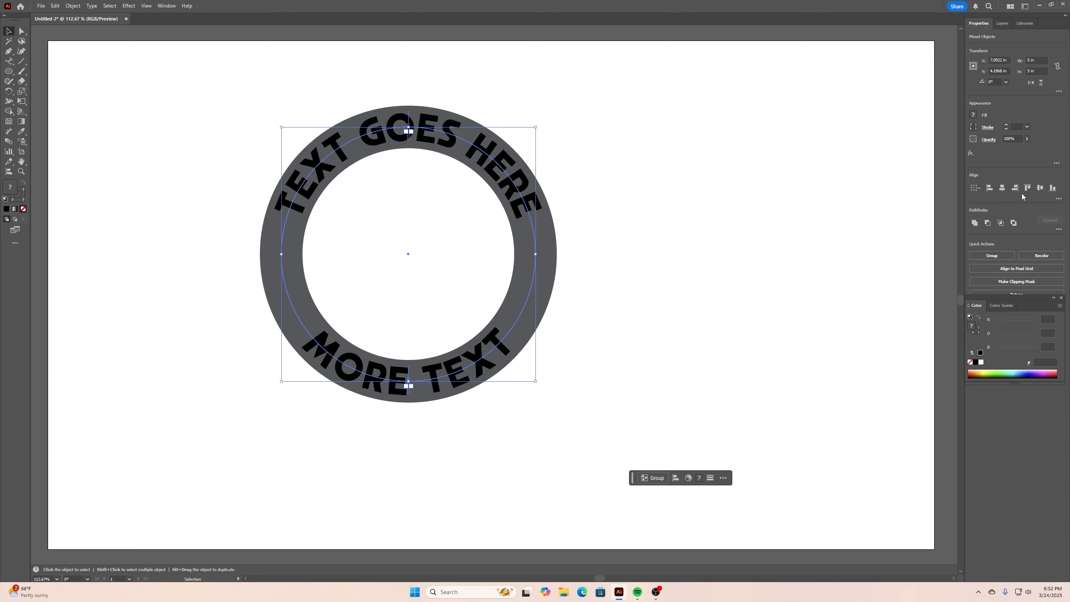
left_click(784, 246)
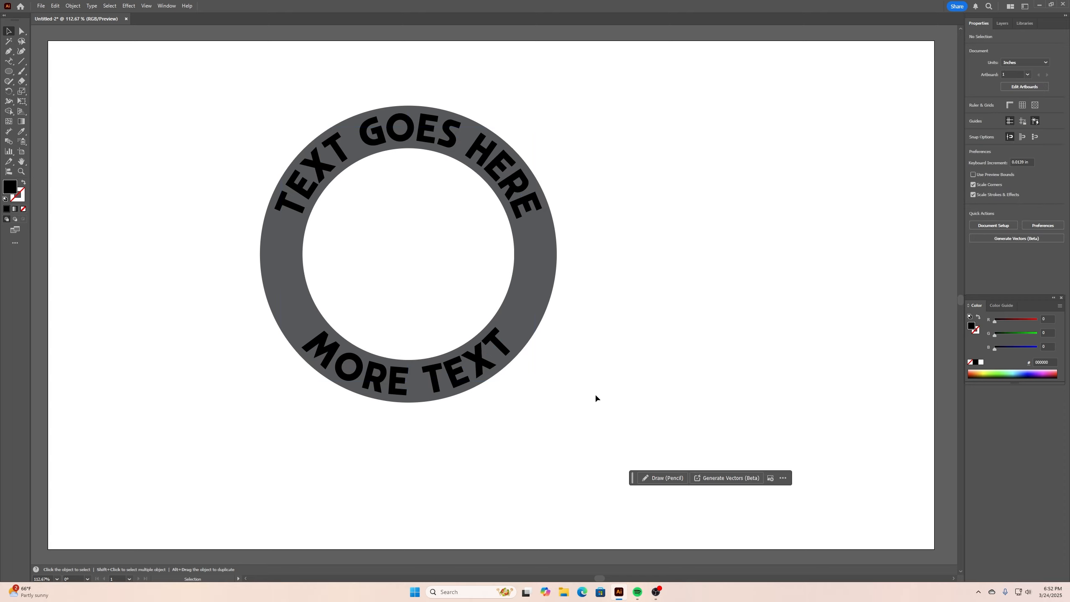
left_click(469, 367)
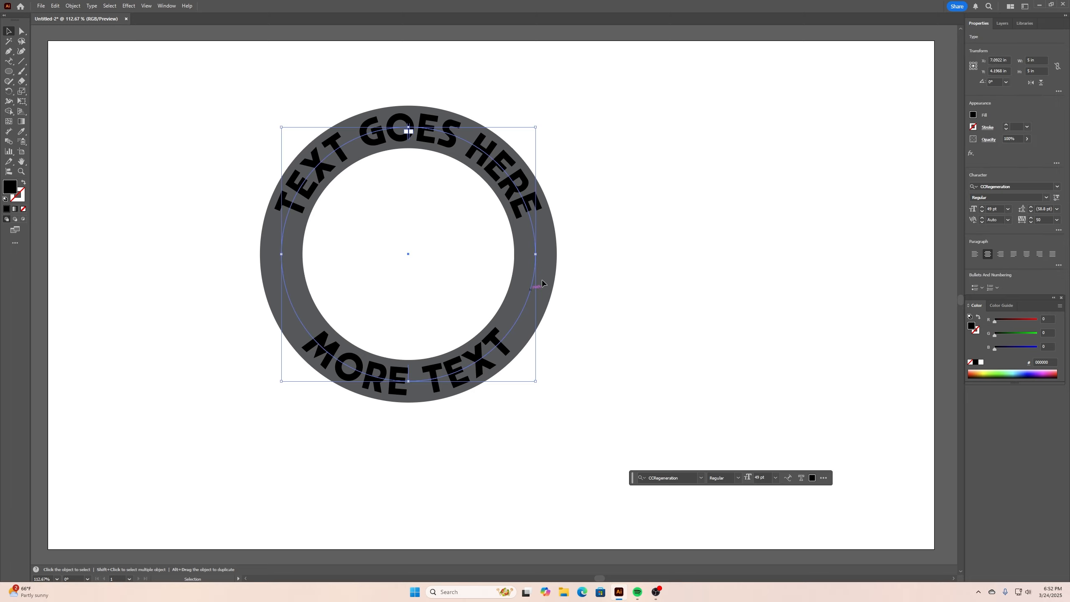
left_click(700, 230)
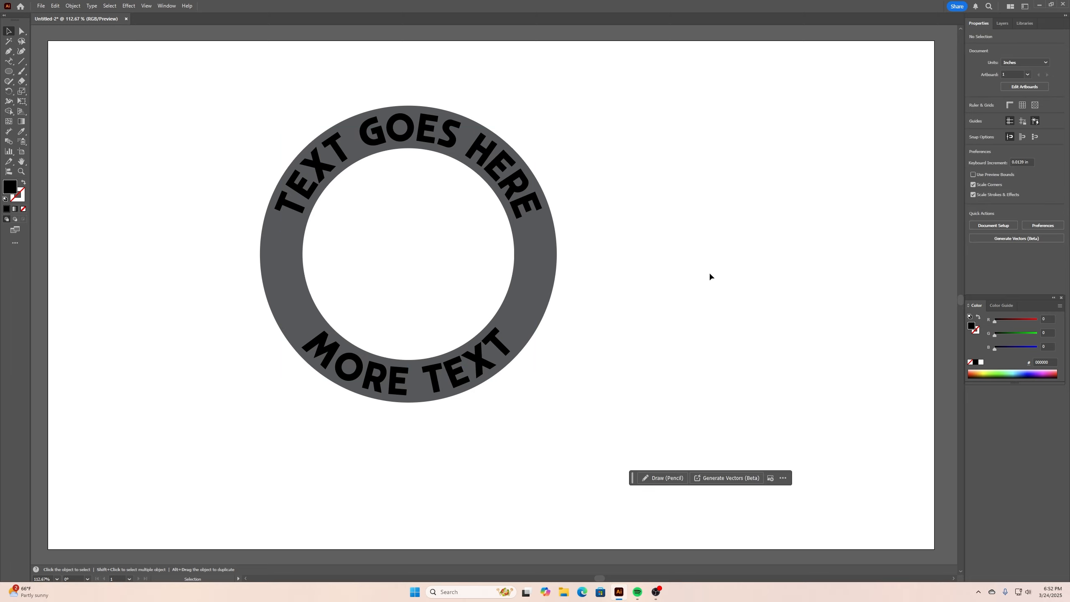